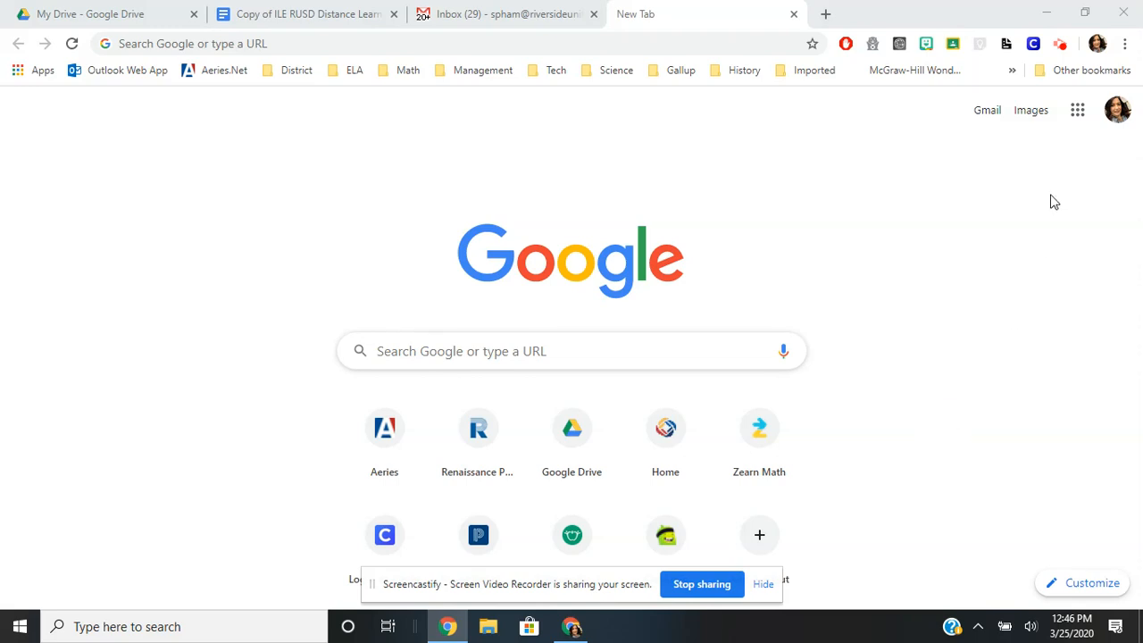
# Open Google Calendar and start a new event on March 31, 2020 with its full set of options.
pyautogui.click(1078, 112)
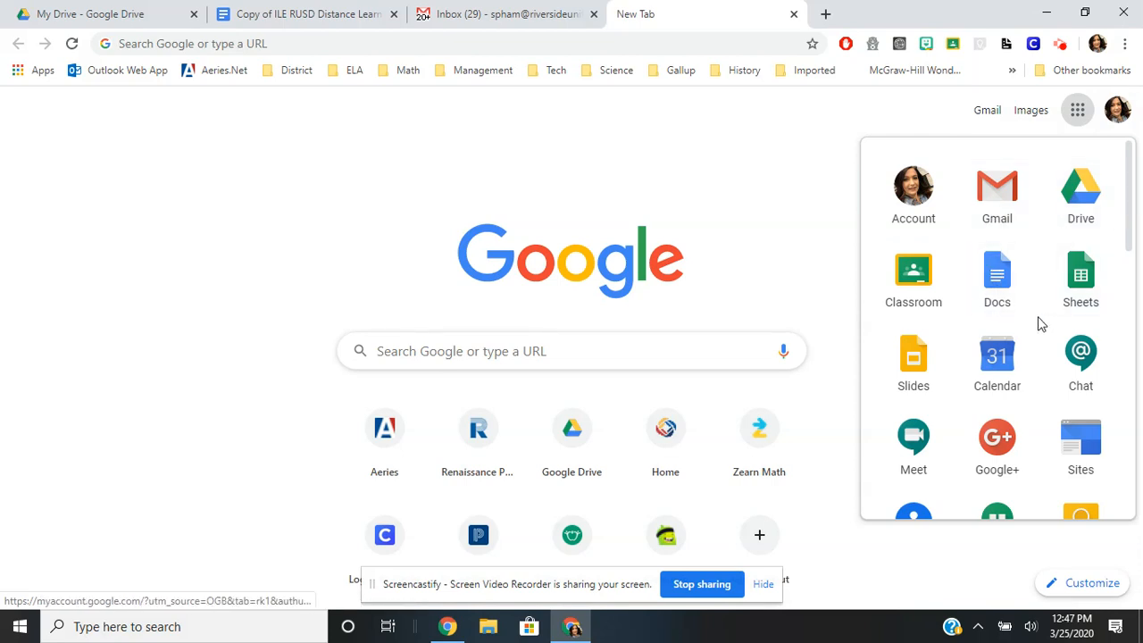
pyautogui.click(1004, 377)
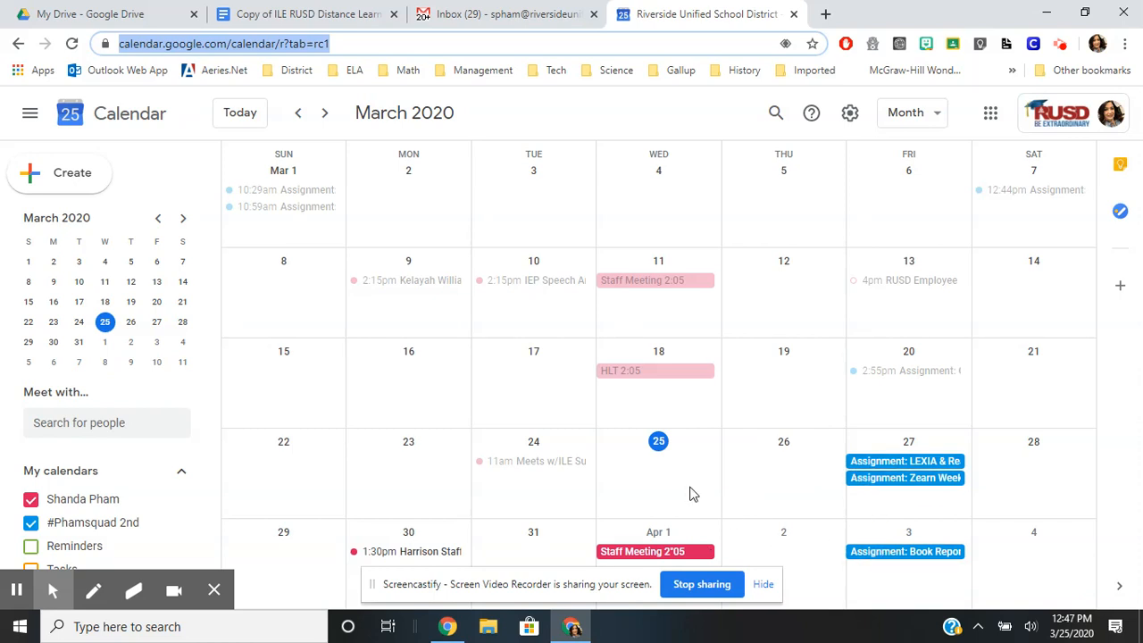
pyautogui.click(520, 554)
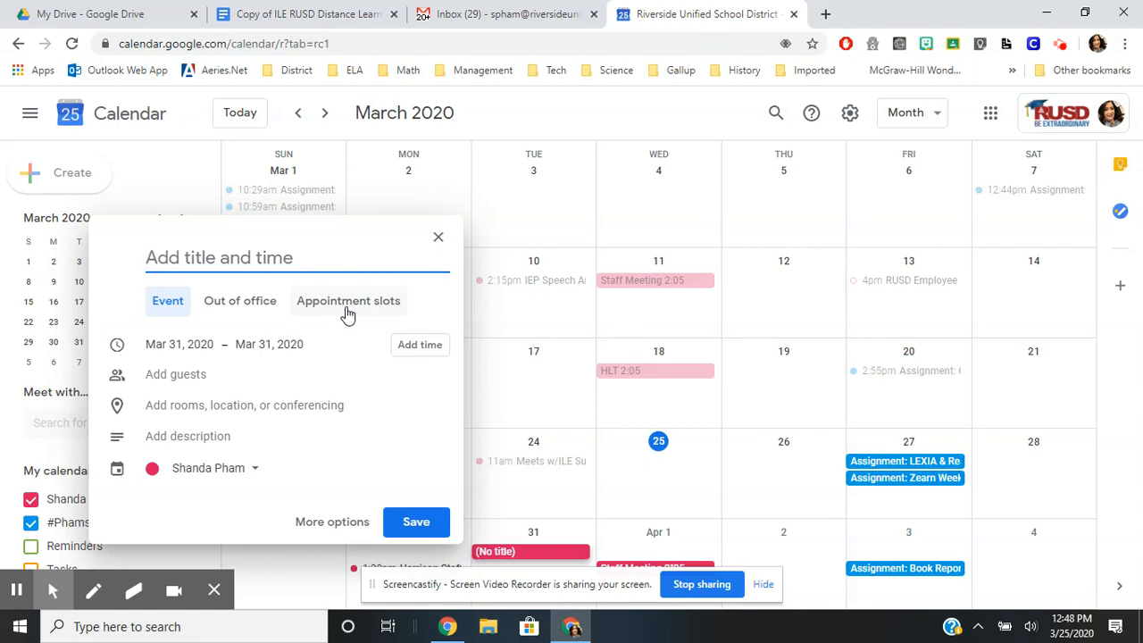
pyautogui.click(354, 529)
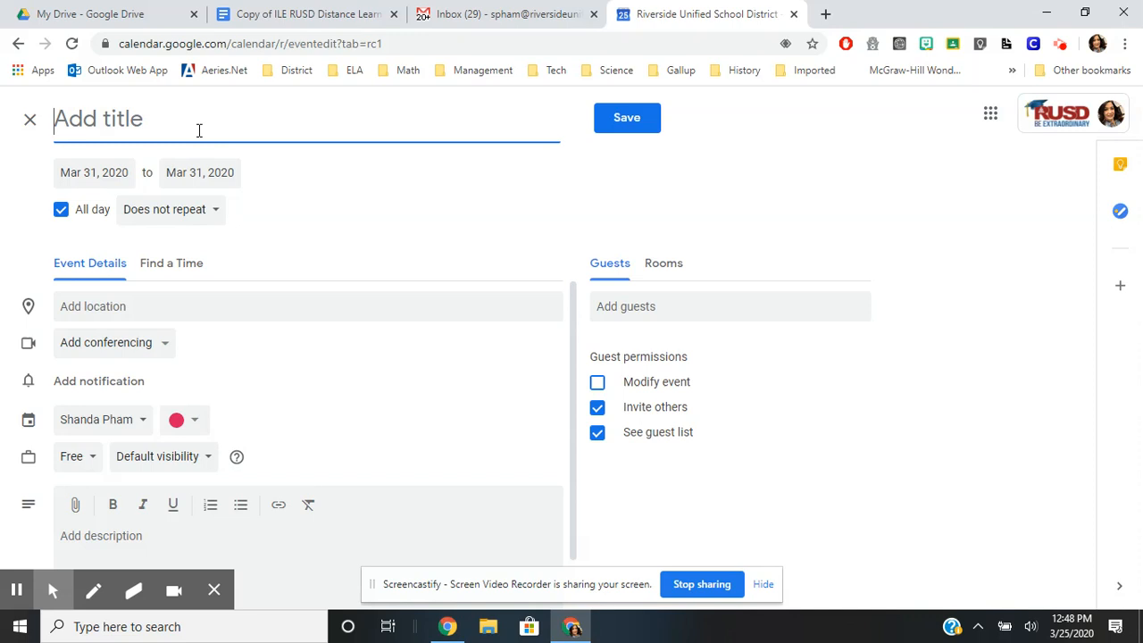
# Title the event Office Hours and make it a timed event from 10:00am to 11:00am instead of all day.
pyautogui.write('Office ')
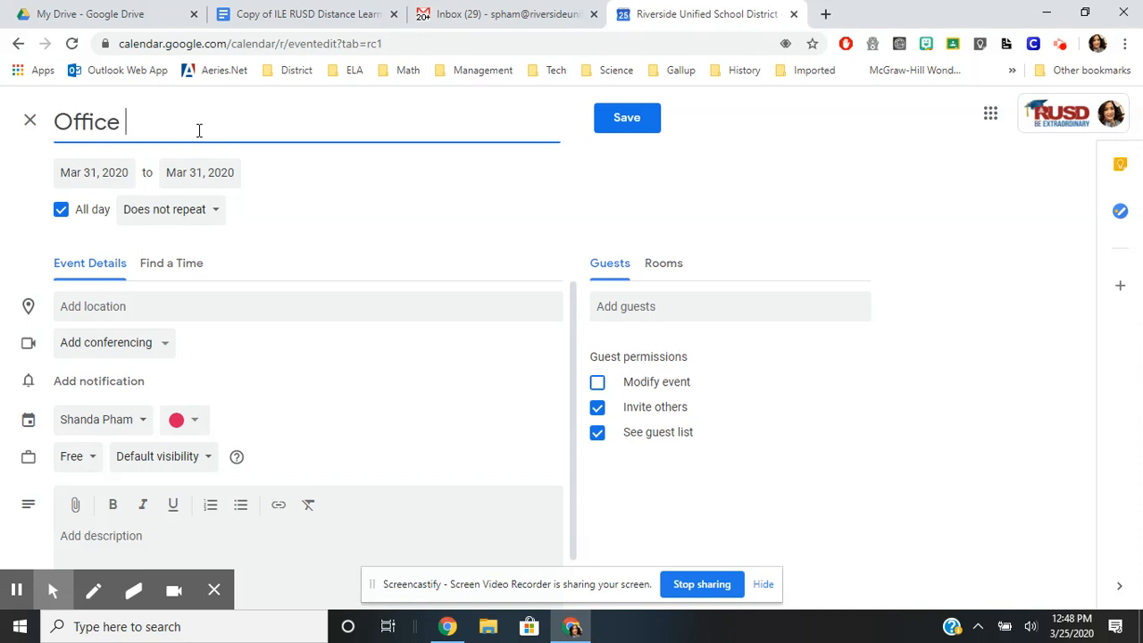
pyautogui.write('Hours')
pyautogui.click(61, 210)
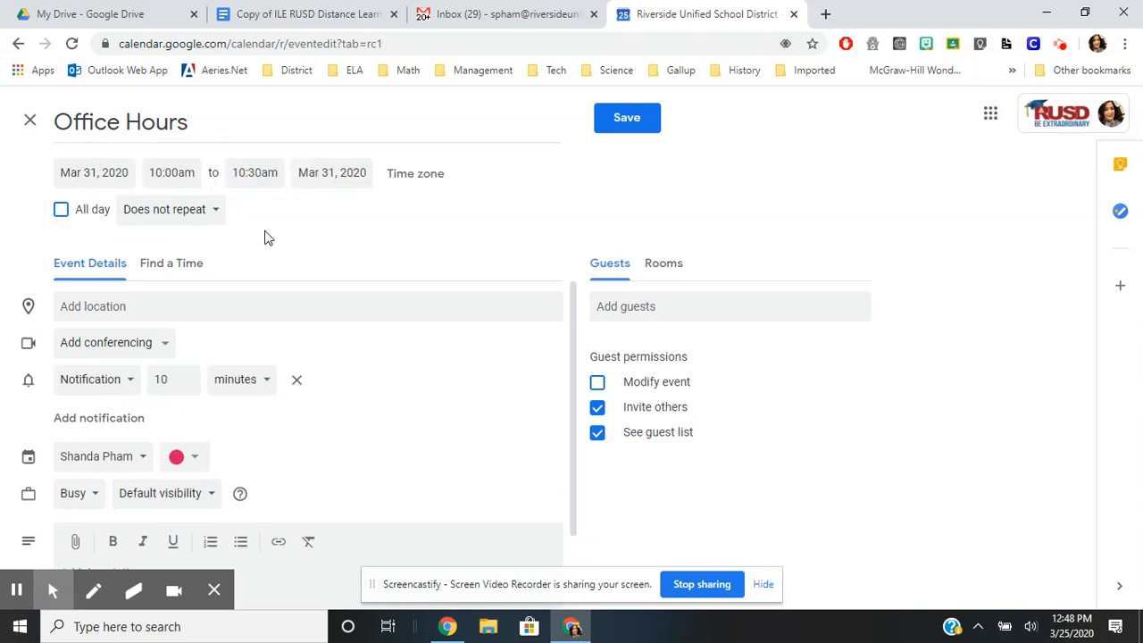
pyautogui.click(268, 176)
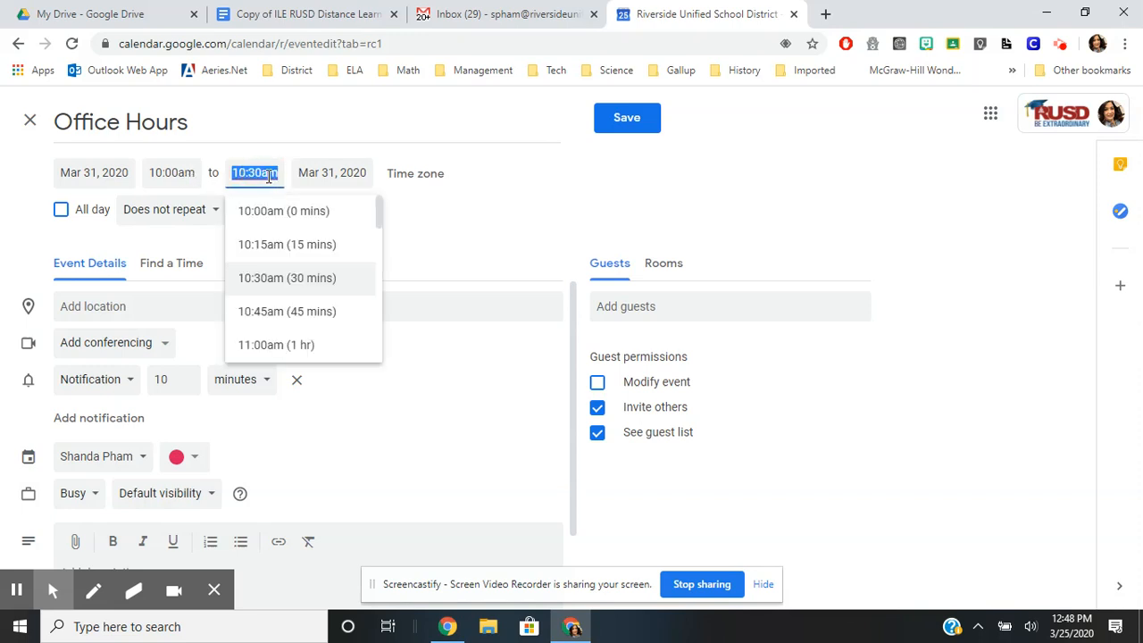
pyautogui.click(274, 347)
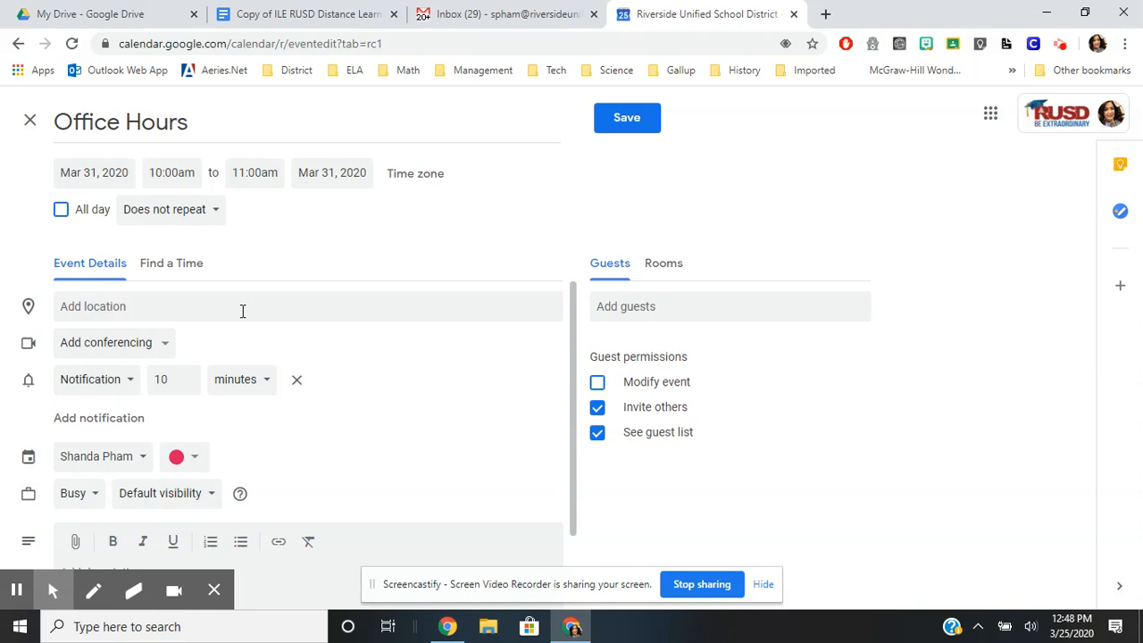
# Add Hangouts Meet conferencing to the event and assign it to the #Phamsquad 2nd class calendar.
pyautogui.click(167, 343)
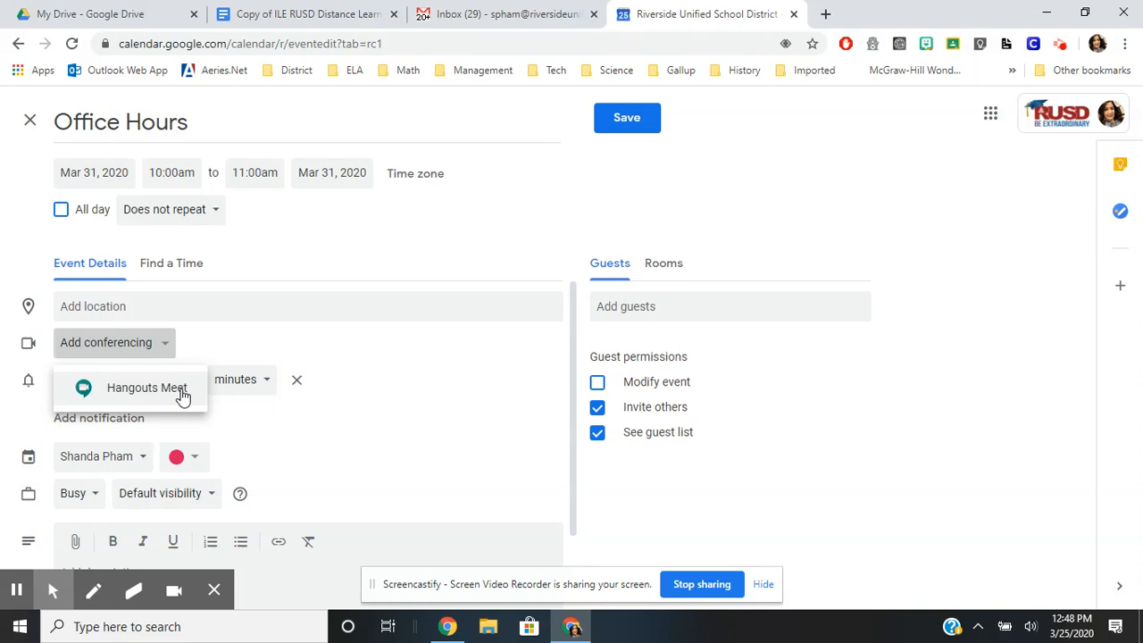
pyautogui.click(182, 394)
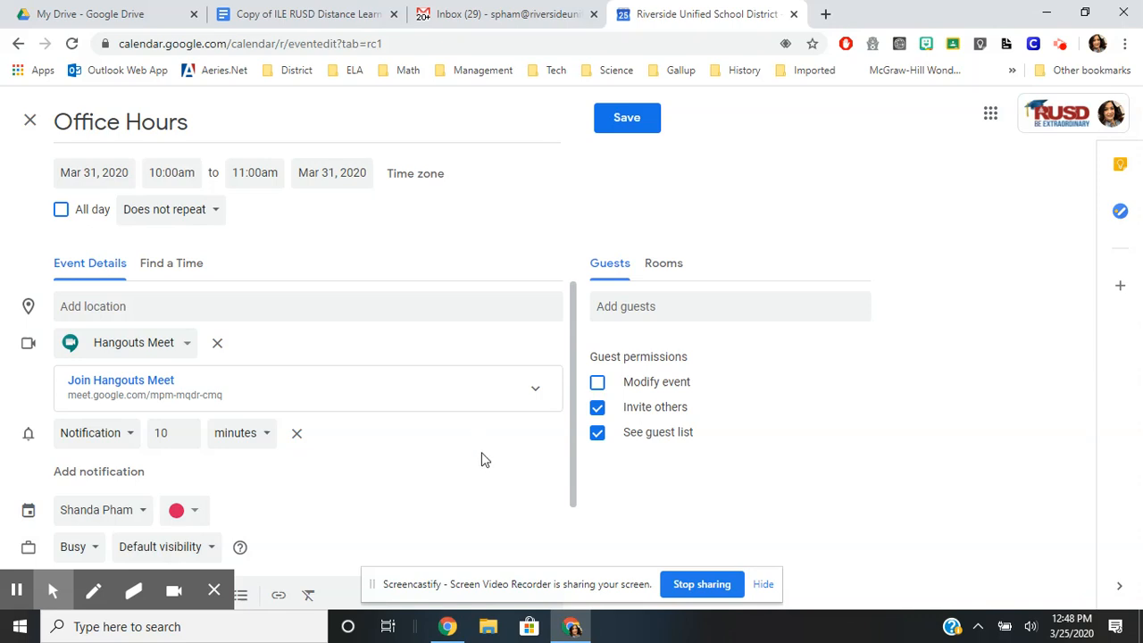
pyautogui.scroll(-2, 482, 459)
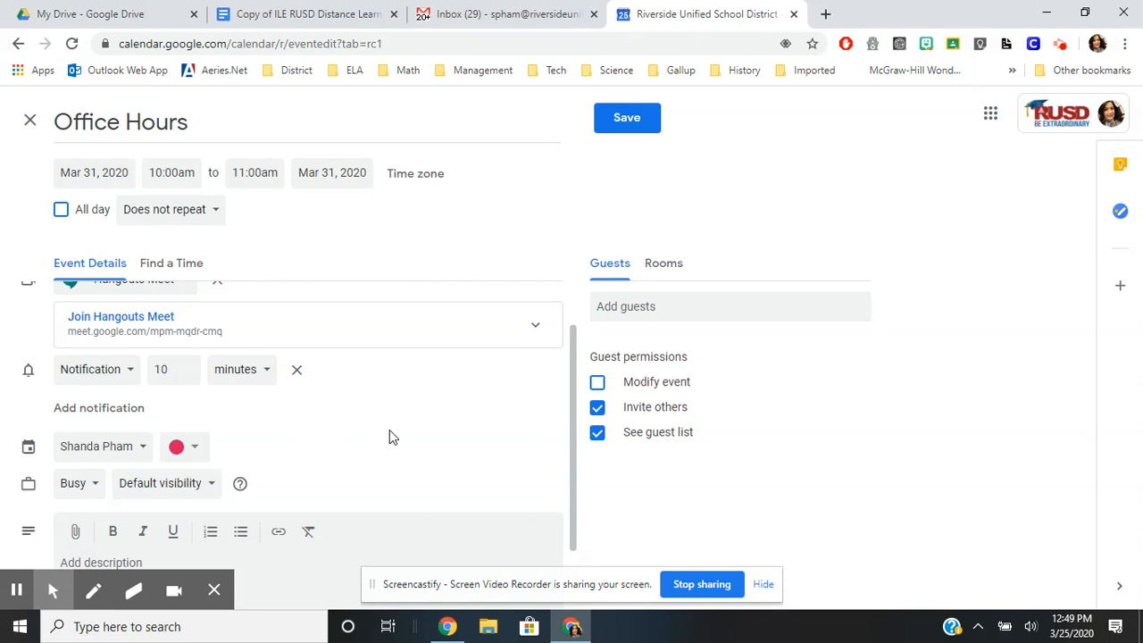
pyautogui.scroll(-1, 399, 437)
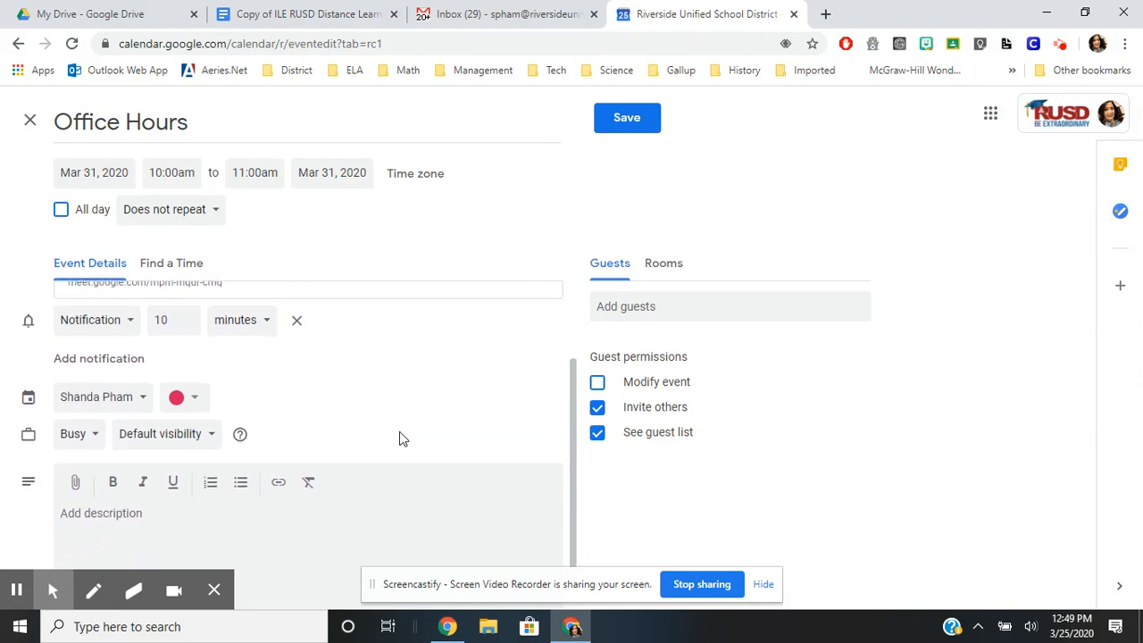
pyautogui.click(143, 399)
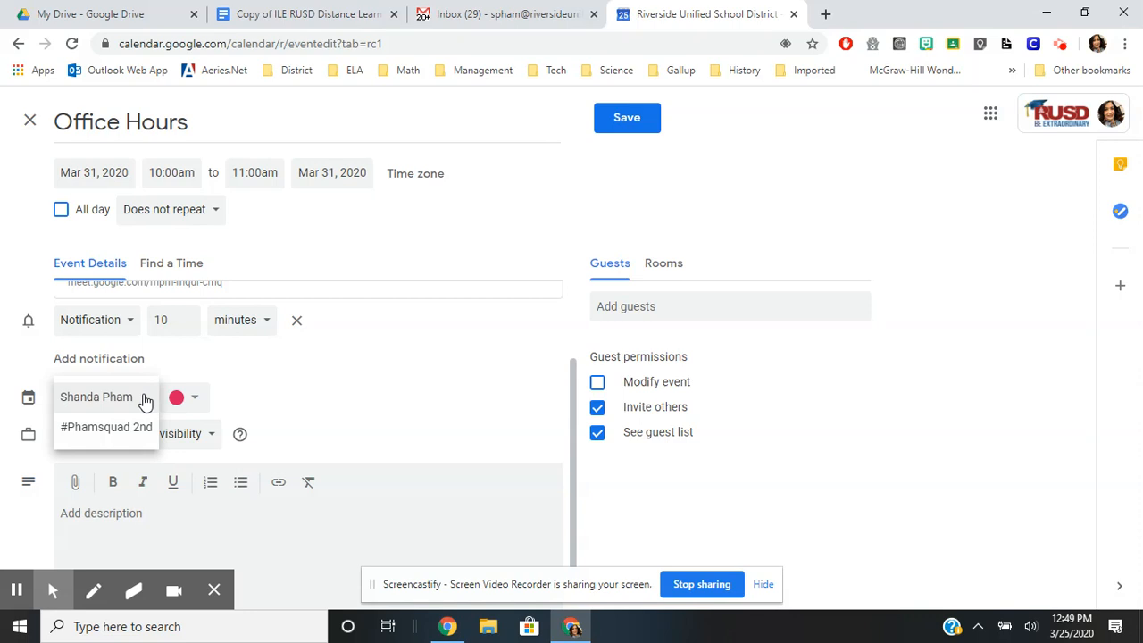
pyautogui.click(131, 433)
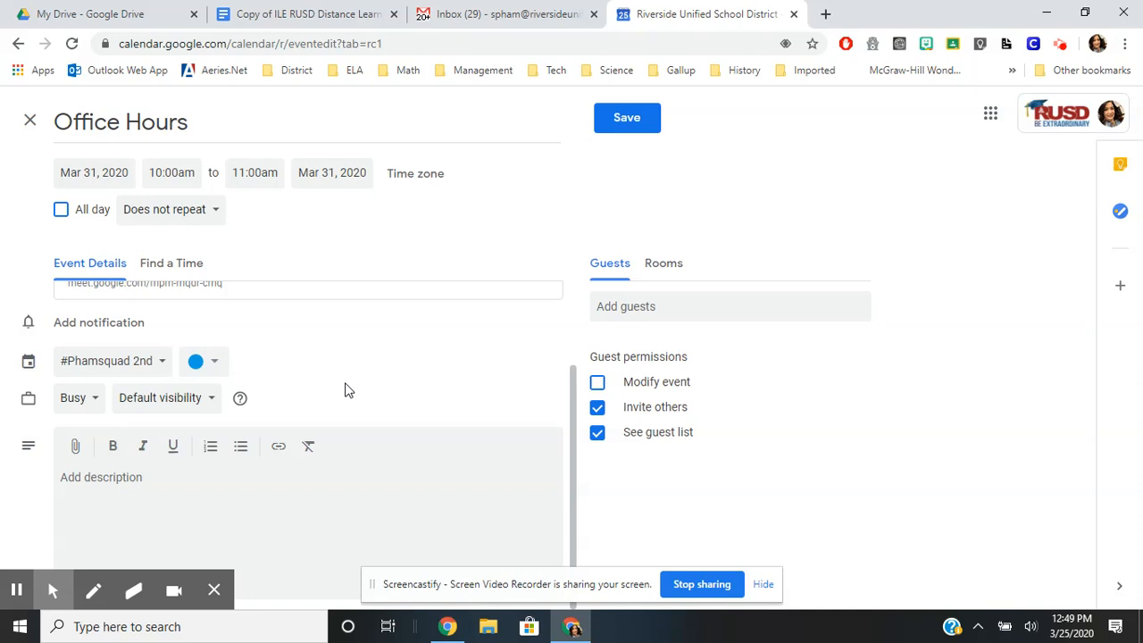
# Enter the event description "Office hours for questions and tech support.".
pyautogui.scroll(1, 347, 390)
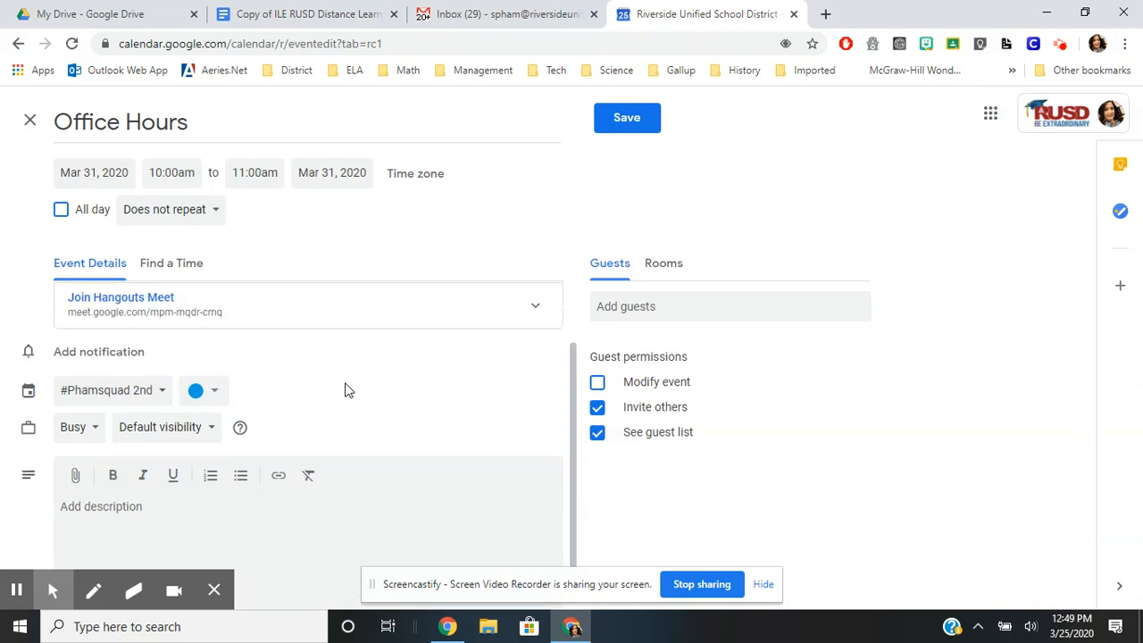
pyautogui.scroll(-1, 346, 391)
pyautogui.click(106, 488)
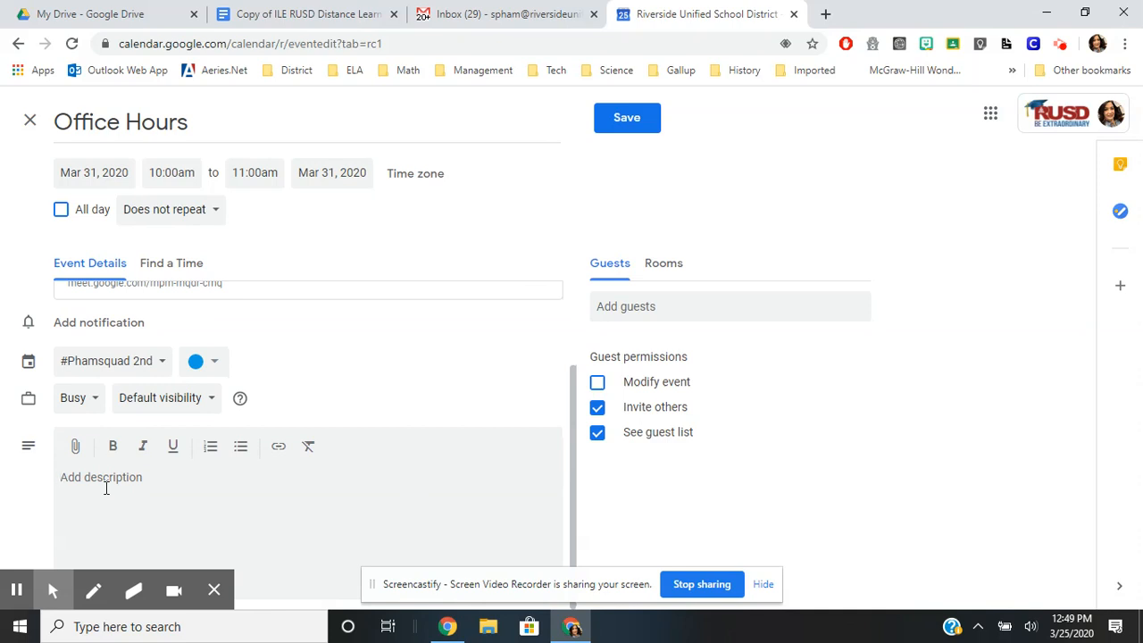
pyautogui.write('Office hours for questions and tech s')
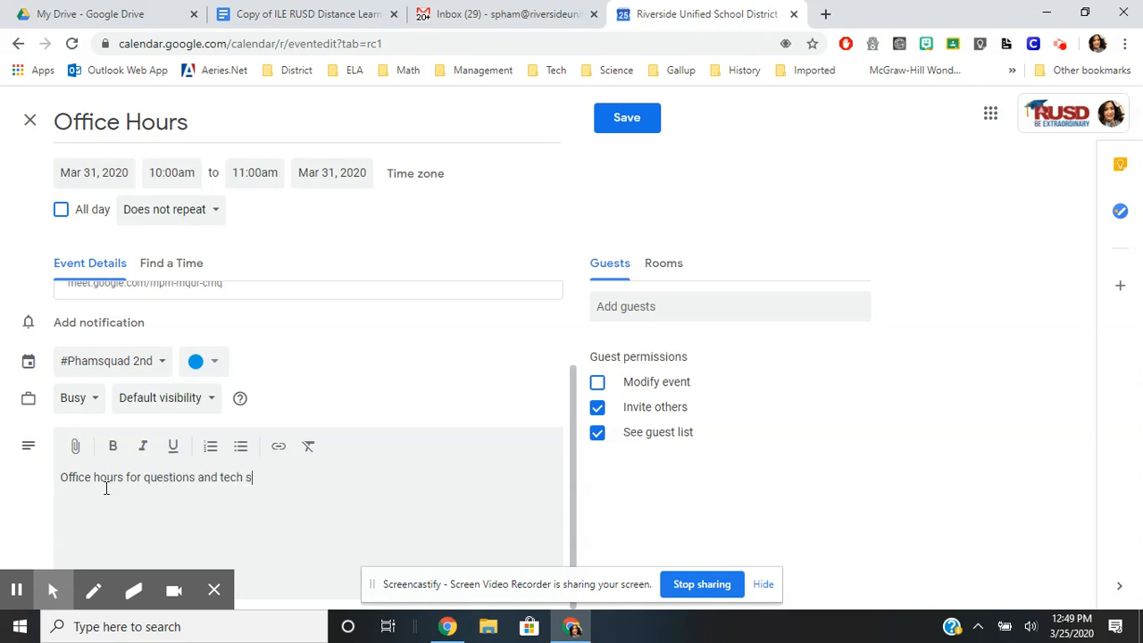
pyautogui.write('upprt')
pyautogui.press('BackSpace')
pyautogui.press('BackSpace')
pyautogui.write('port.')
# Remove the guest permissions to invite others and see the guest list, without adding guests, and save the event.
pyautogui.click(617, 310)
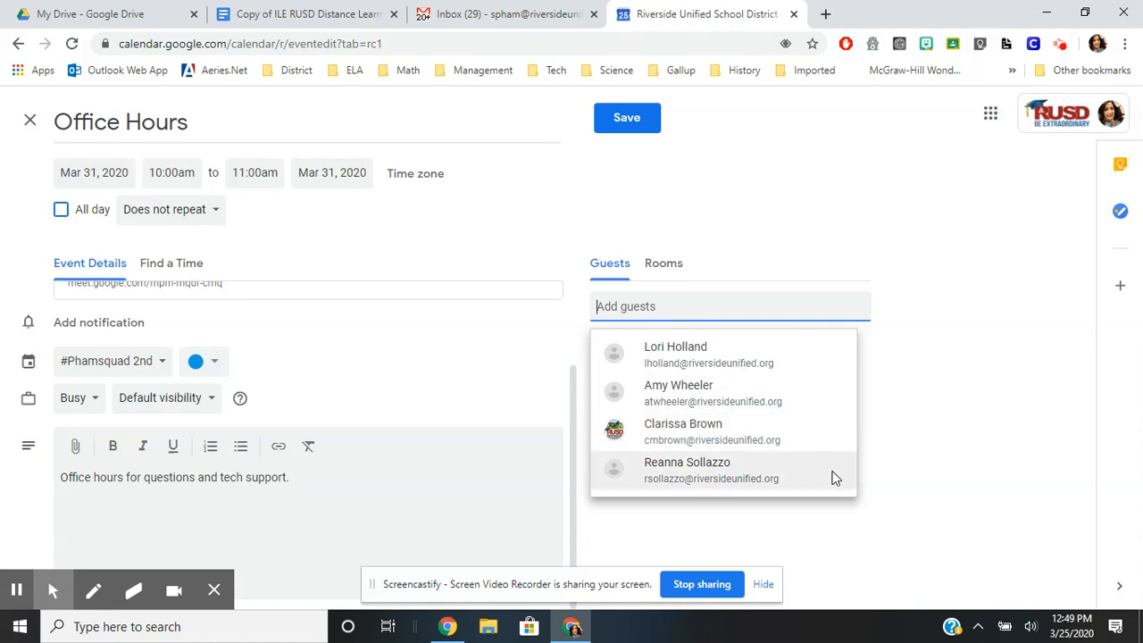
pyautogui.click(892, 457)
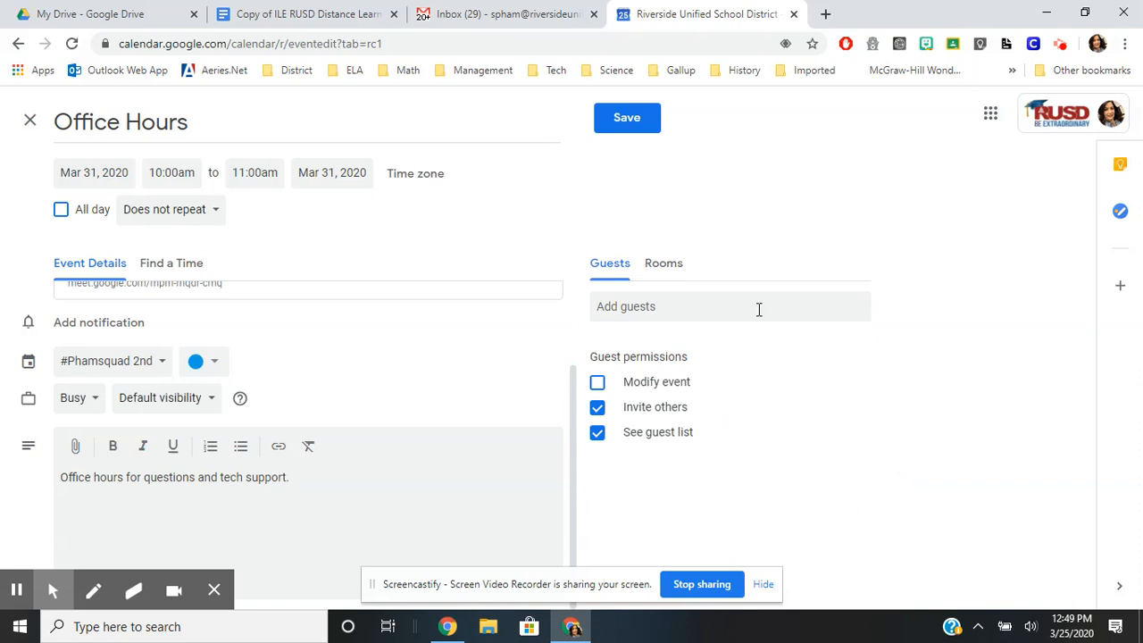
pyautogui.click(598, 409)
pyautogui.click(598, 433)
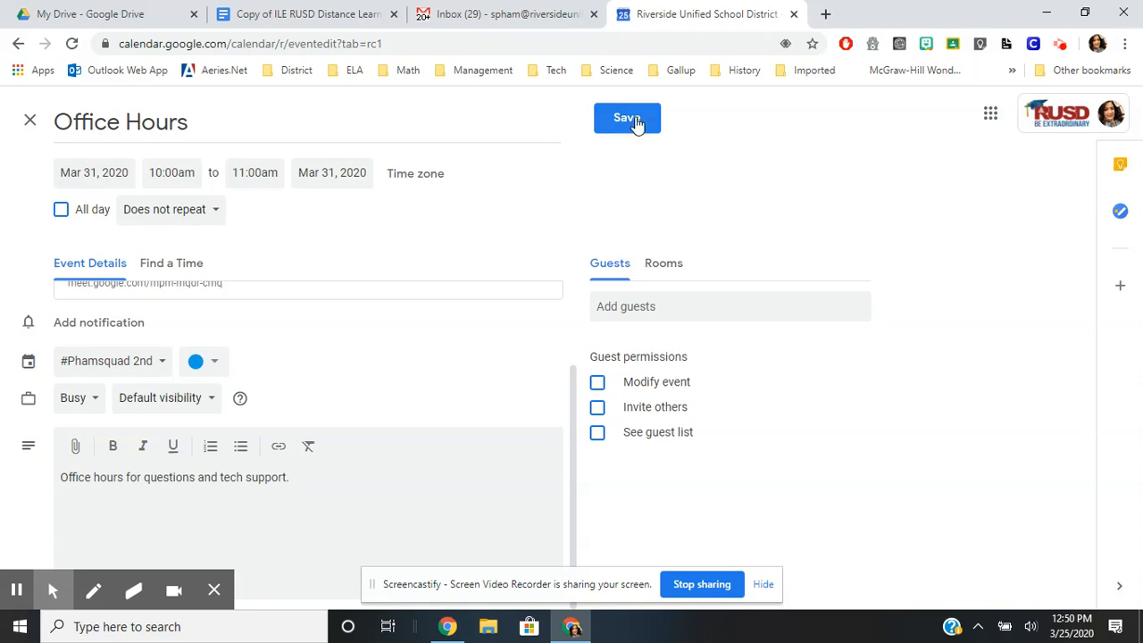
pyautogui.click(630, 120)
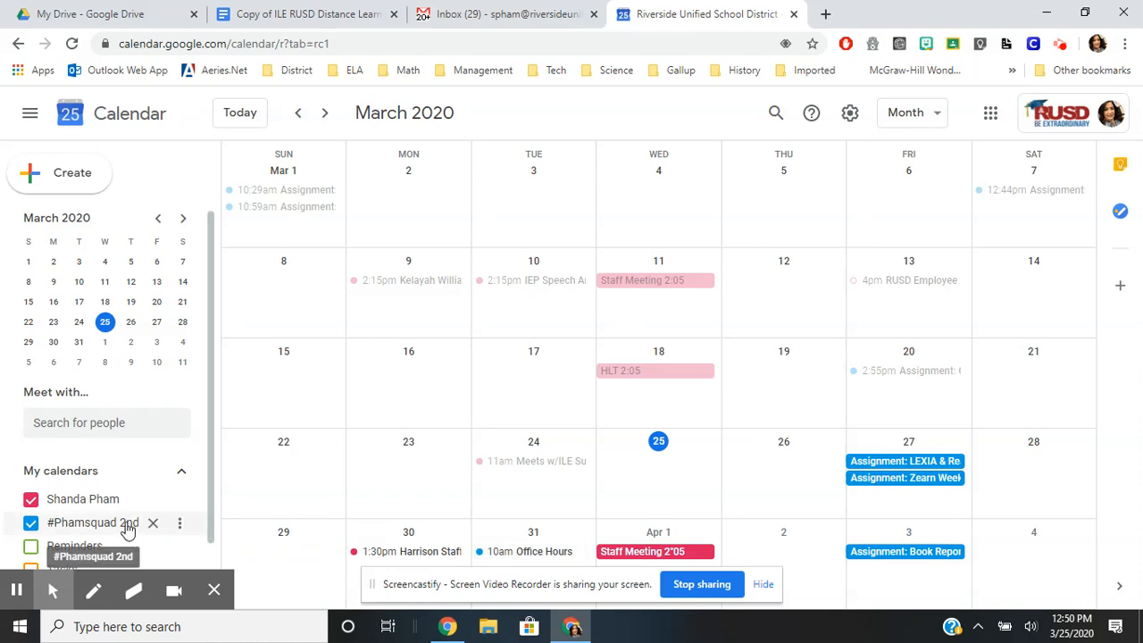
# View the saved Office Hours event on March 31 to check its Hangouts Meet link, description and calendar.
pyautogui.click(547, 552)
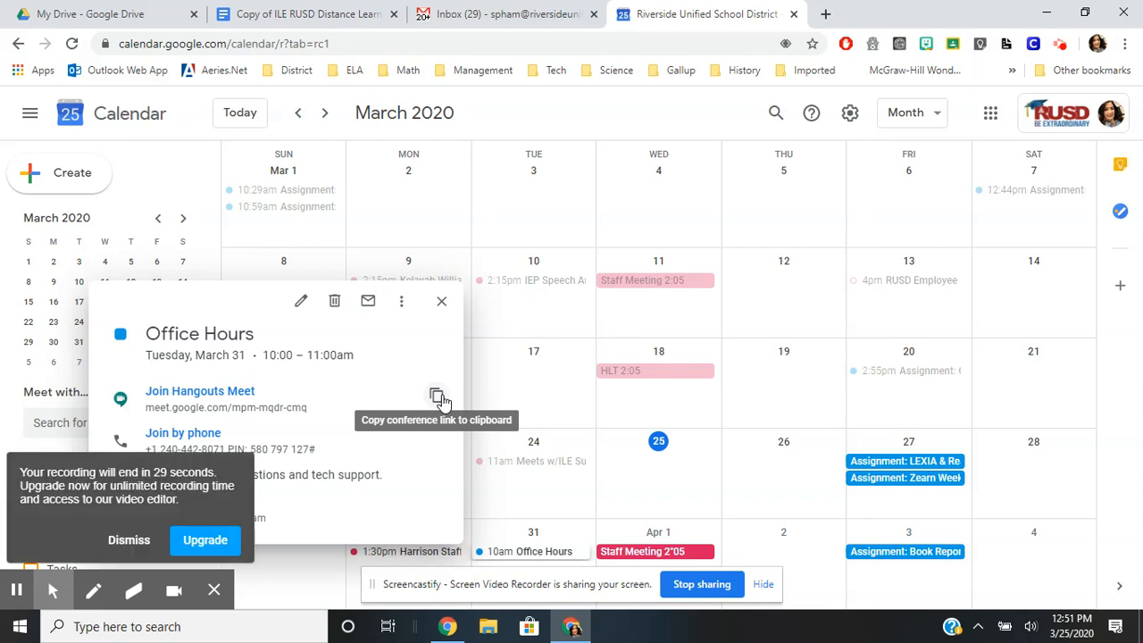
pyautogui.click(134, 541)
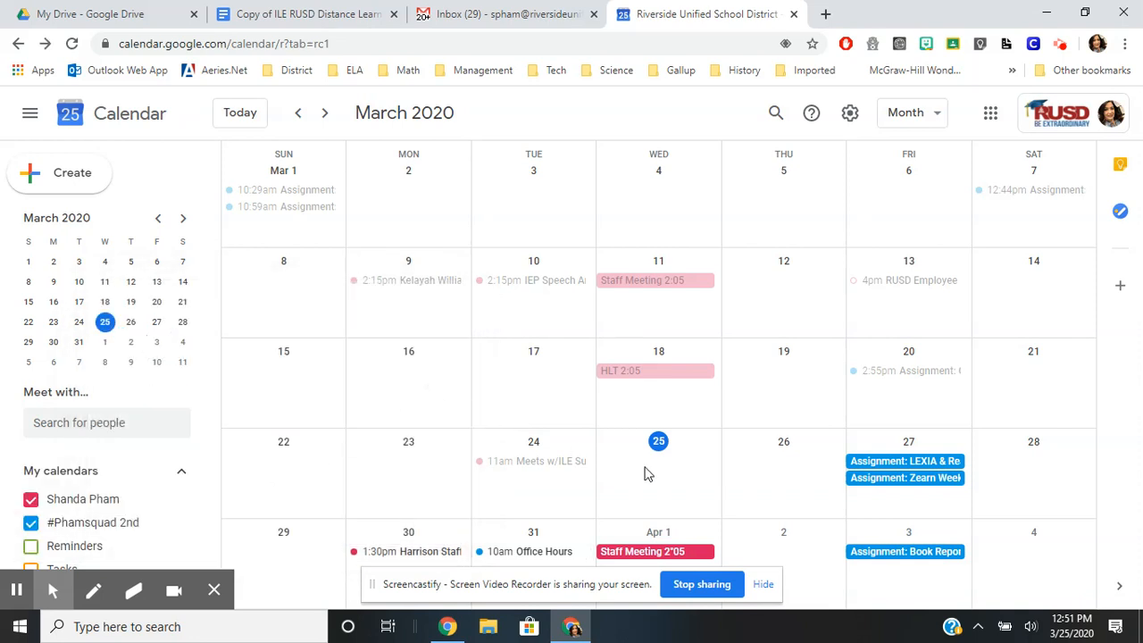
pyautogui.click(532, 551)
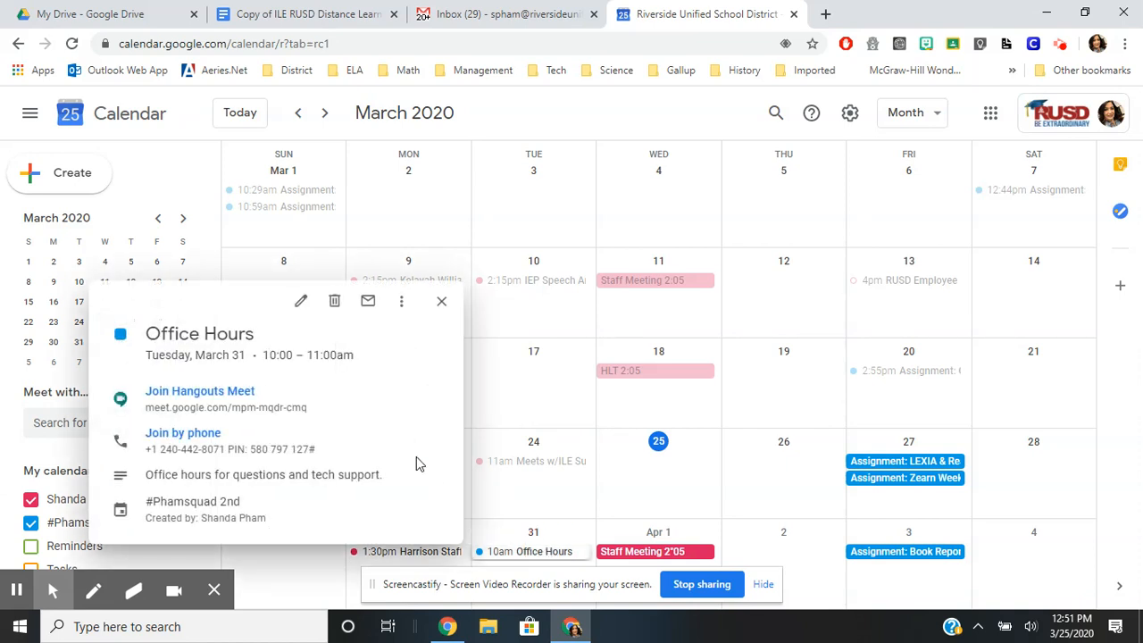